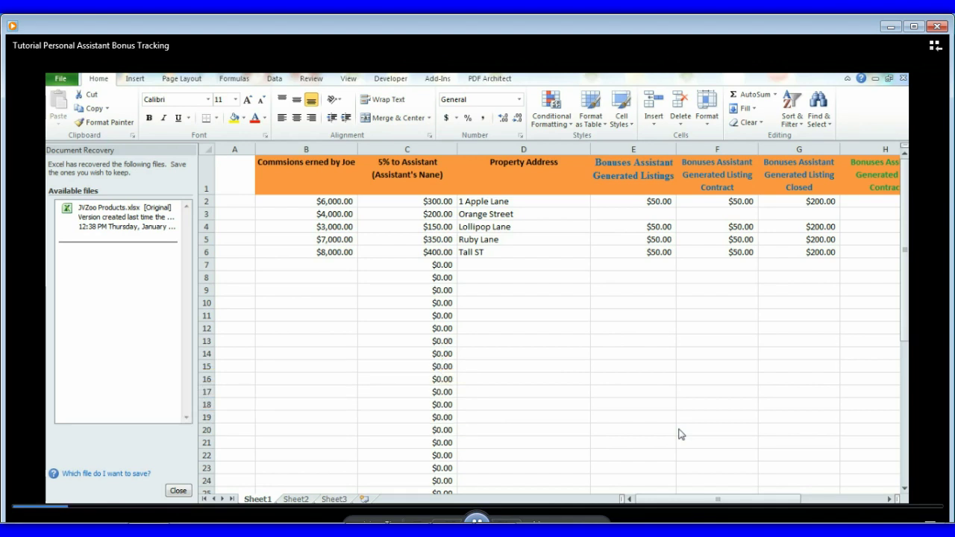
pyautogui.click(634, 423)
pyautogui.click(61, 82)
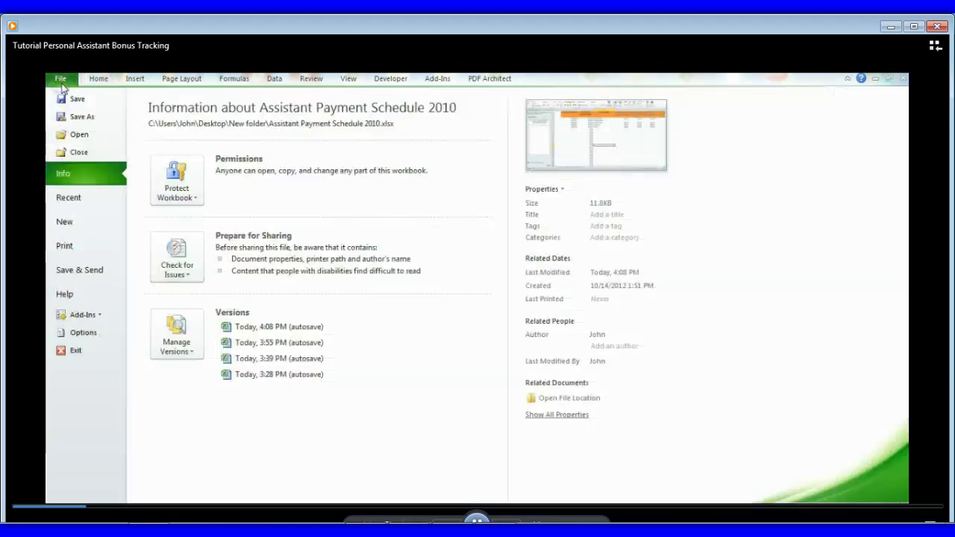
pyautogui.click(105, 202)
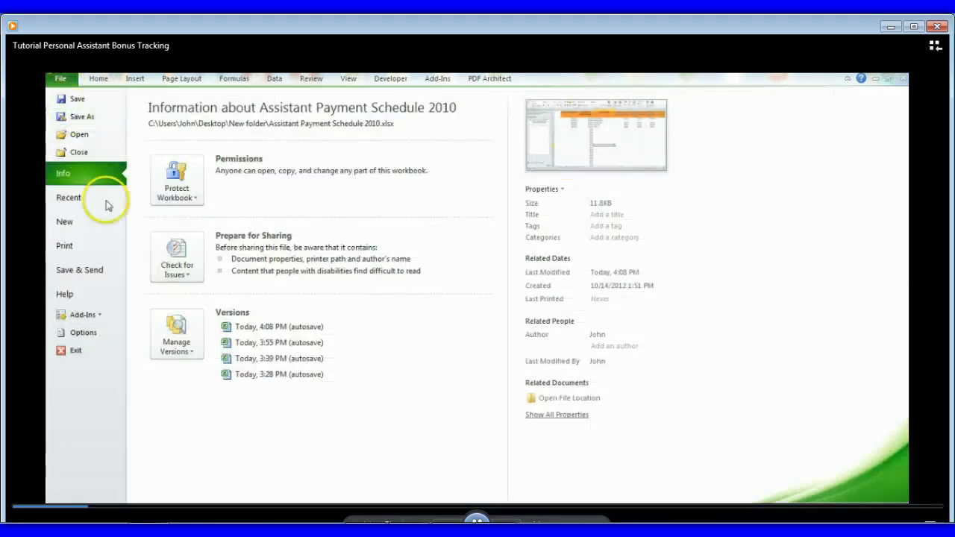
pyautogui.click(179, 274)
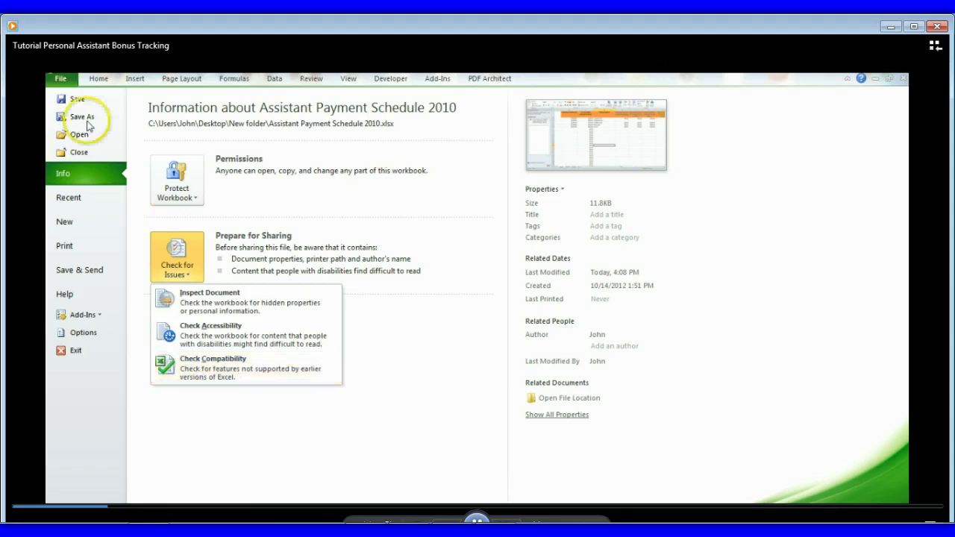
pyautogui.click(63, 79)
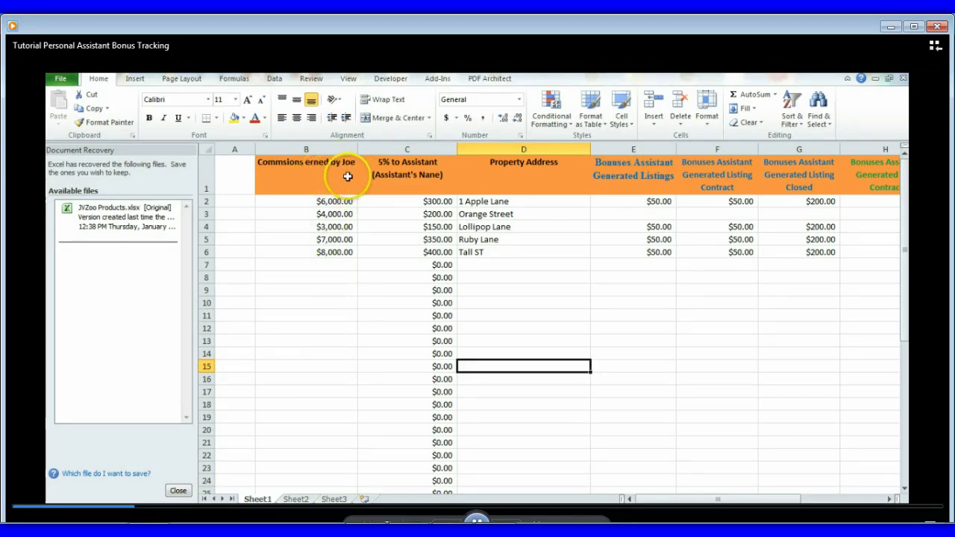
# Step: Replace the agent's first name at the end of the commissions header in B1 with a different first name
pyautogui.doubleClick(350, 164)
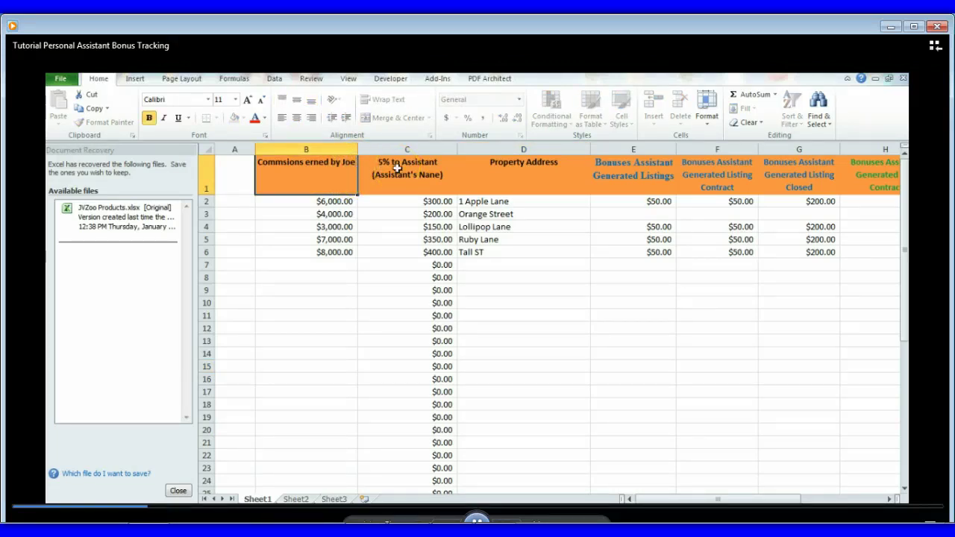
pyautogui.press('BackSpace')
pyautogui.press('BackSpace')
pyautogui.press('BackSpace')
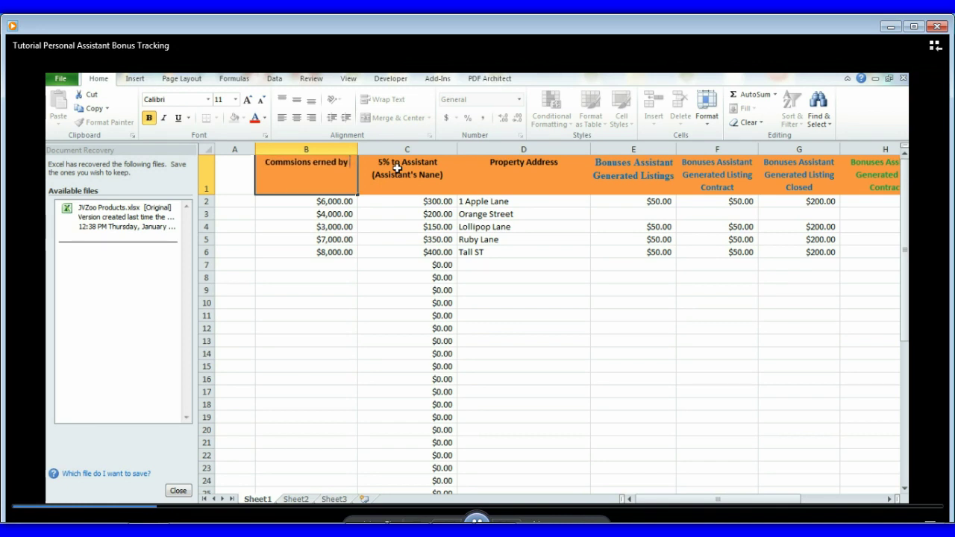
pyautogui.write('ma')
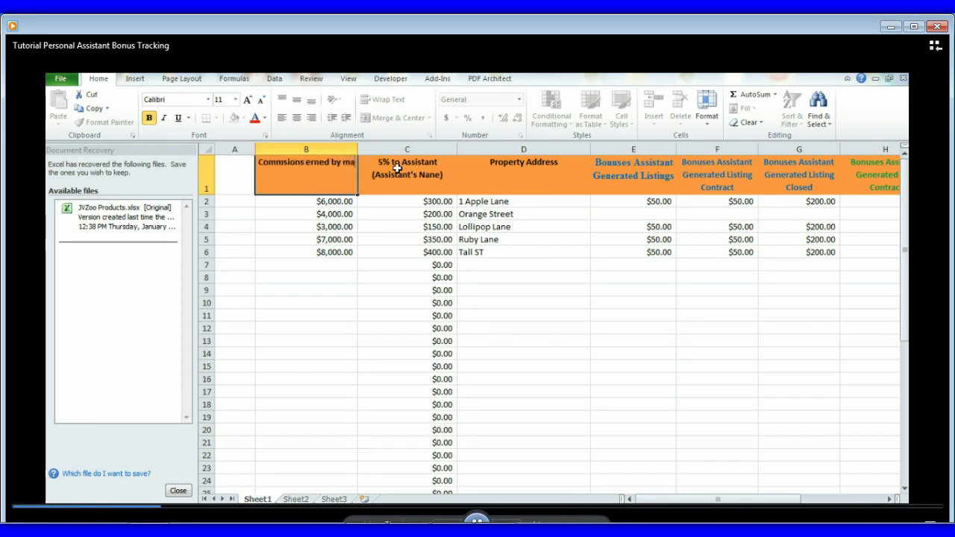
pyautogui.write('ry')
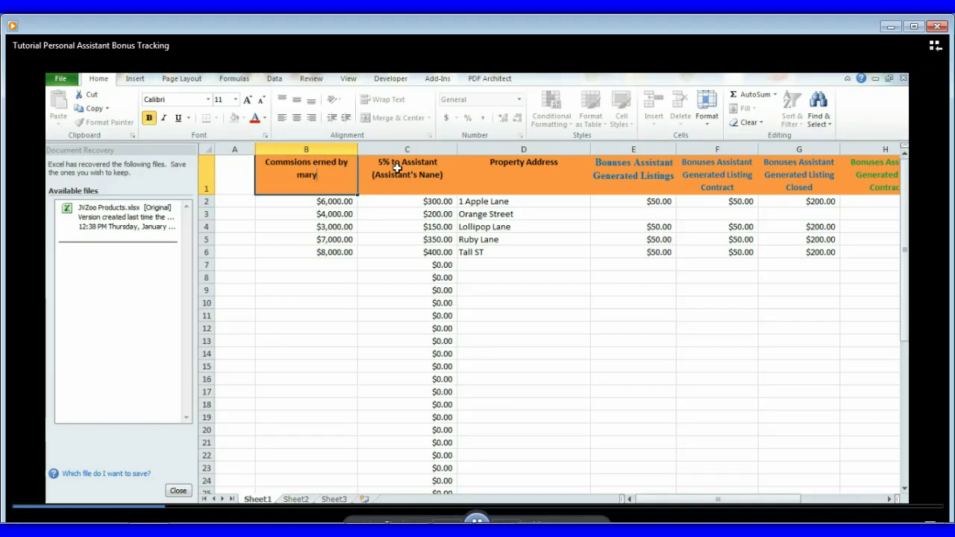
pyautogui.click(515, 252)
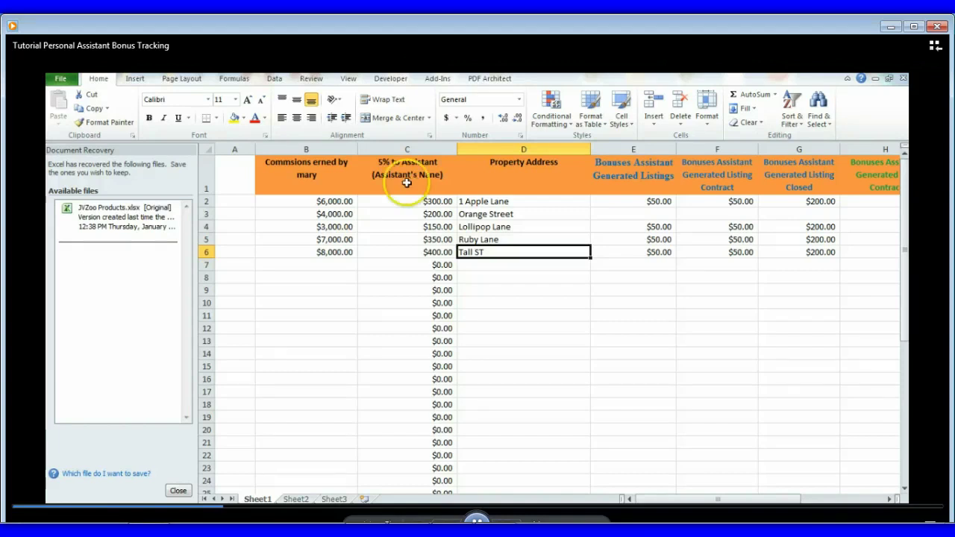
# Step: Inspect the 5% to Assistant header in C1 and the commission formula in C2 without changing them
pyautogui.click(387, 164)
pyautogui.doubleClick(386, 165)
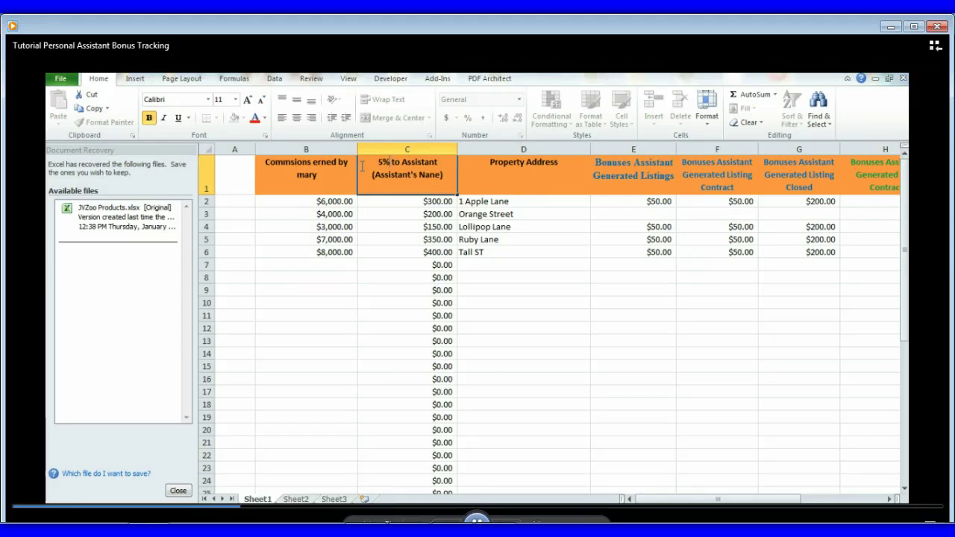
pyautogui.click(423, 368)
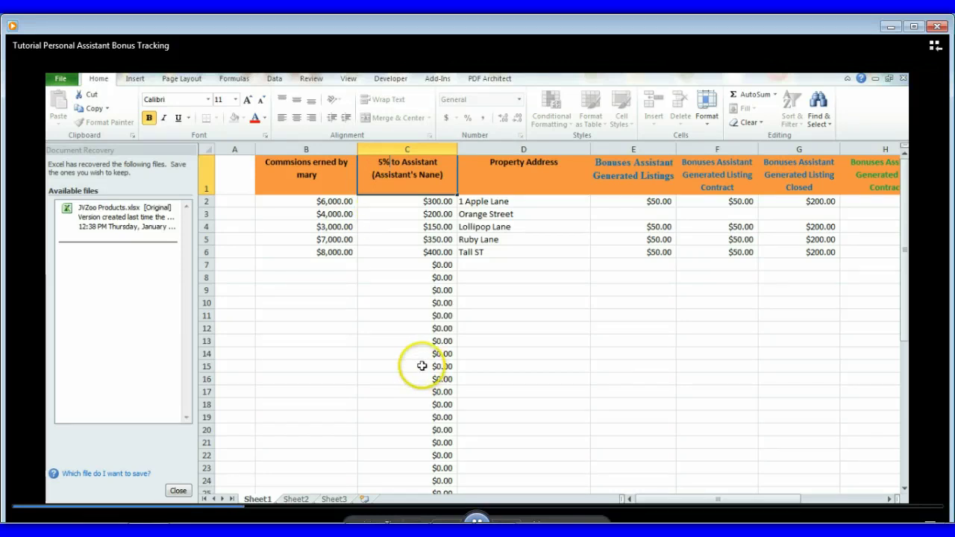
pyautogui.click(437, 252)
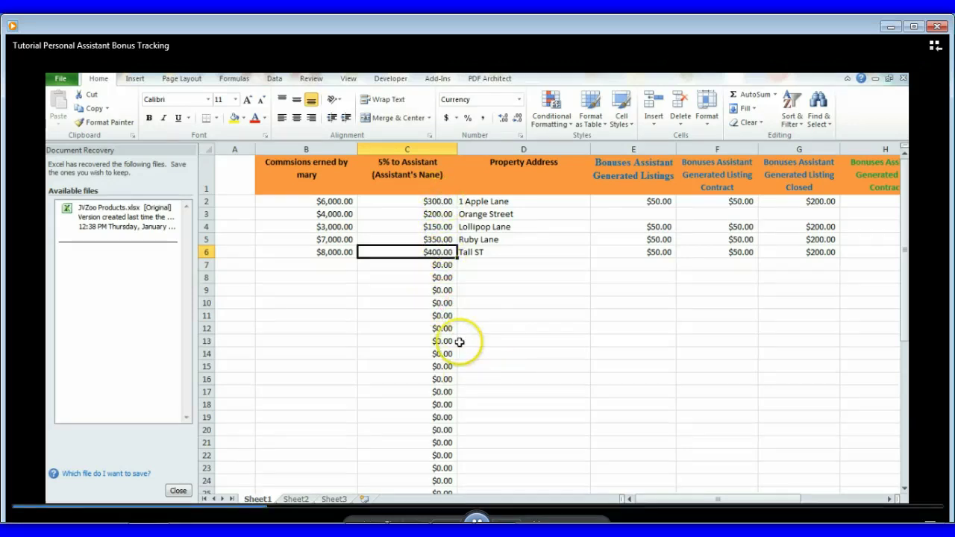
pyautogui.doubleClick(443, 201)
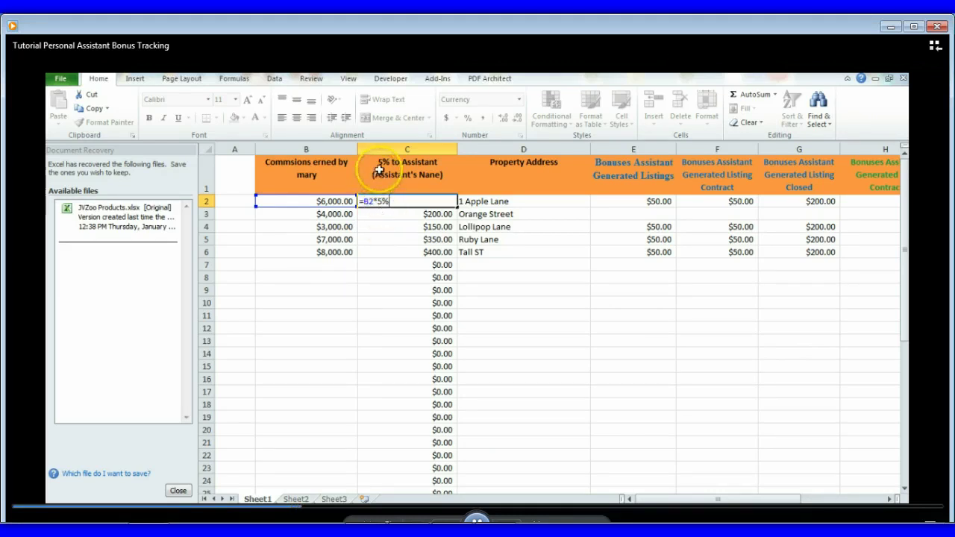
pyautogui.click(379, 170)
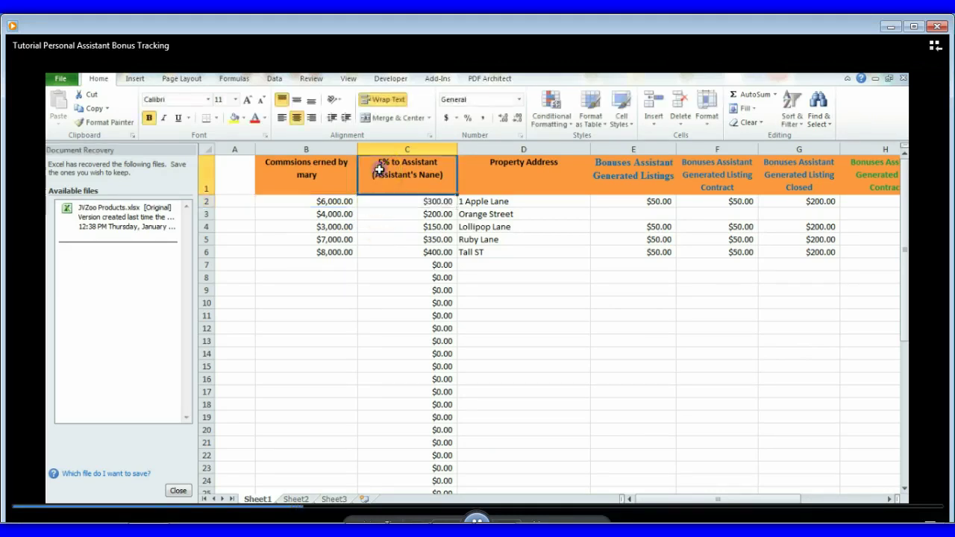
# Step: Change the assistant commission formula in C2 to =B2*10%
pyautogui.doubleClick(437, 201)
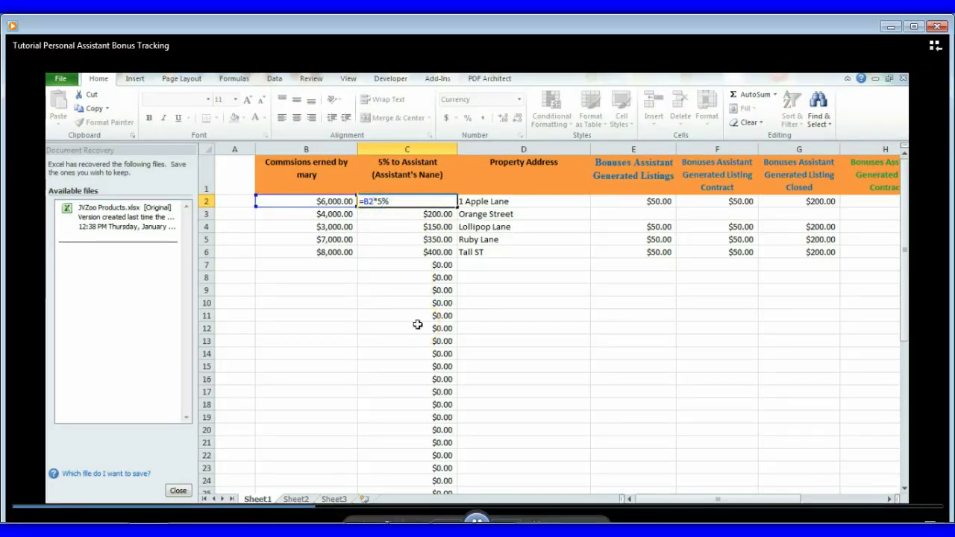
pyautogui.click(391, 320)
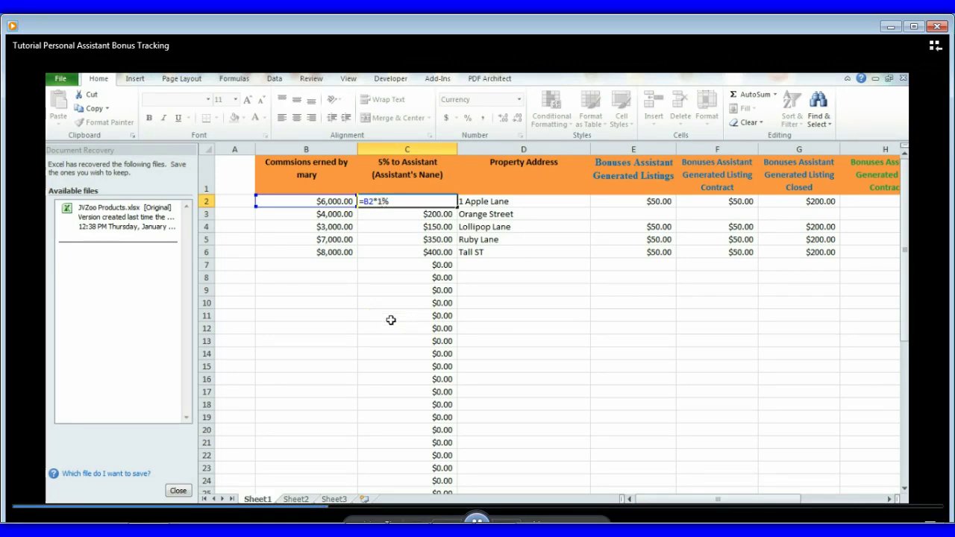
pyautogui.write('0')
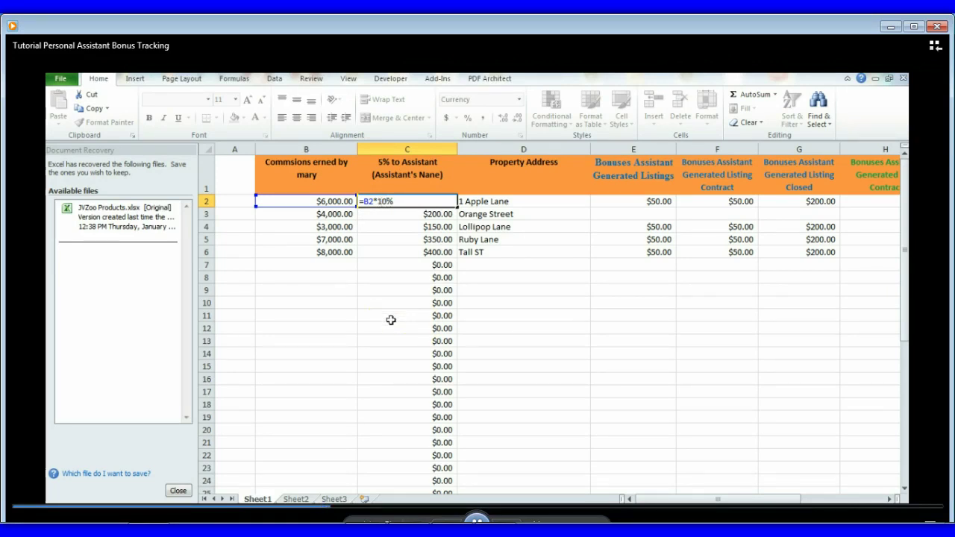
pyautogui.click(548, 316)
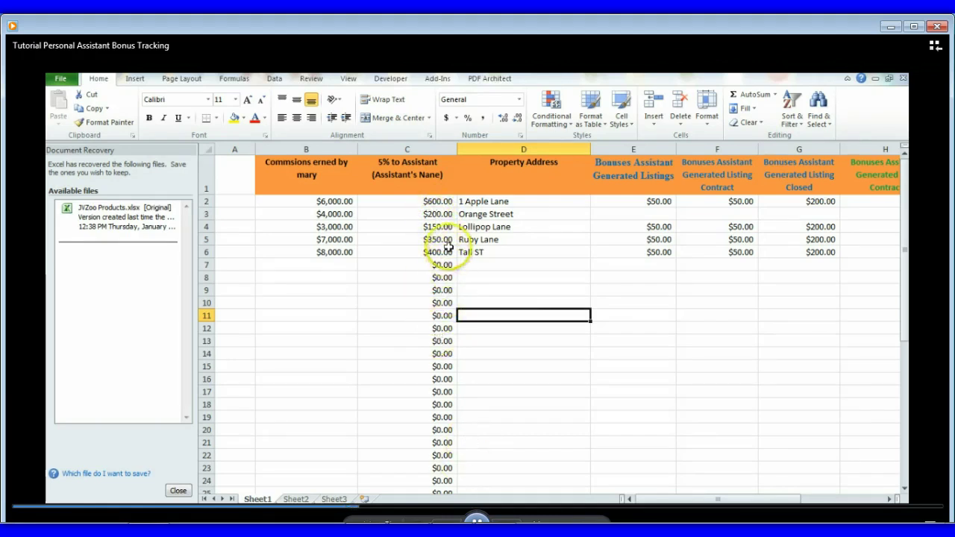
# Step: Fill the 10% formula from C2 down through C7 and check the Totals row
pyautogui.click(444, 203)
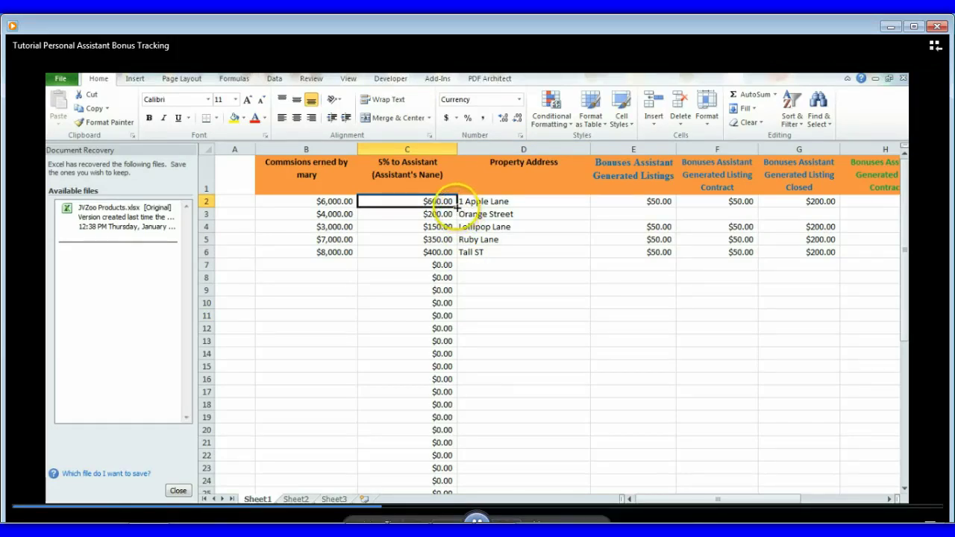
pyautogui.moveTo(457, 207); pyautogui.dragTo(461, 266)
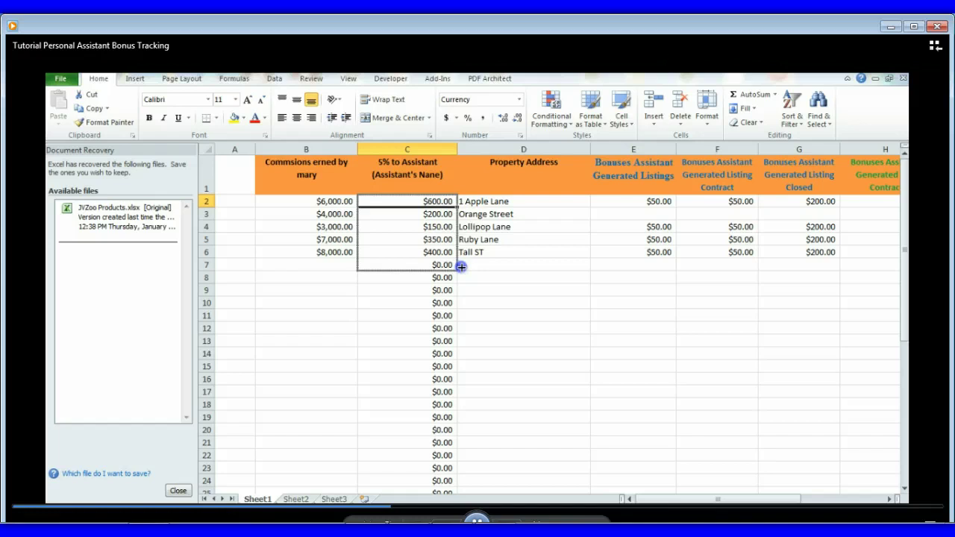
pyautogui.moveTo(461, 266); pyautogui.dragTo(462, 267)
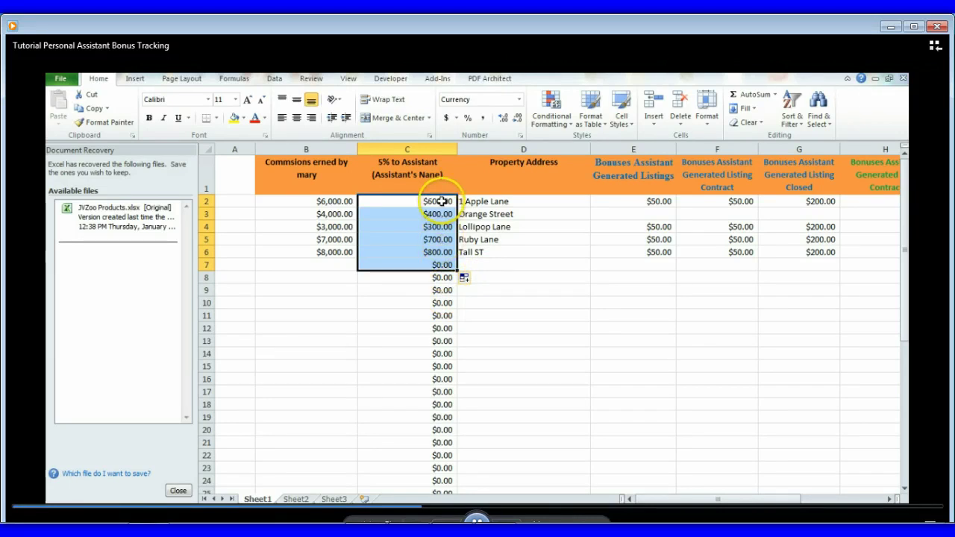
pyautogui.scroll(-6, 495, 366)
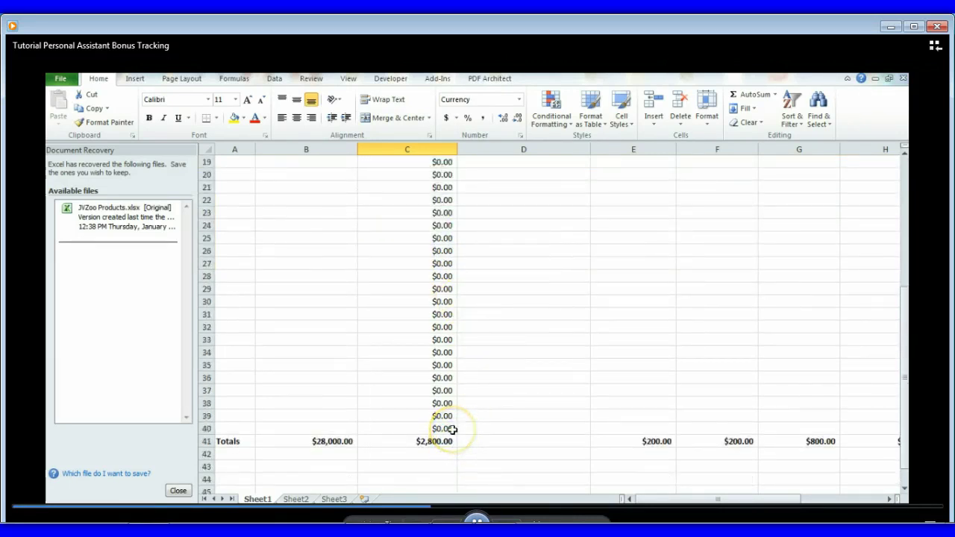
pyautogui.scroll(6, 467, 415)
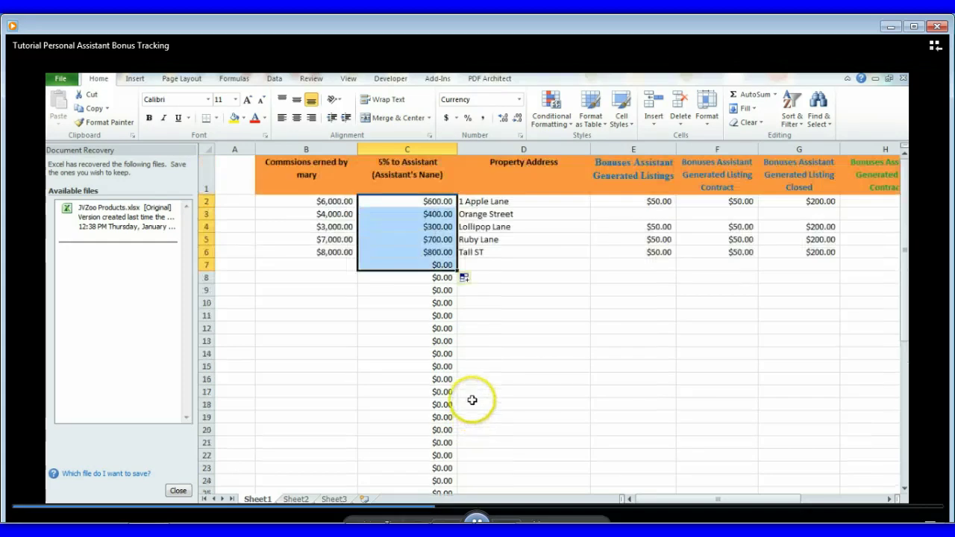
# Step: Set the assistant commission formula in C2 to =B2*5%
pyautogui.doubleClick(439, 202)
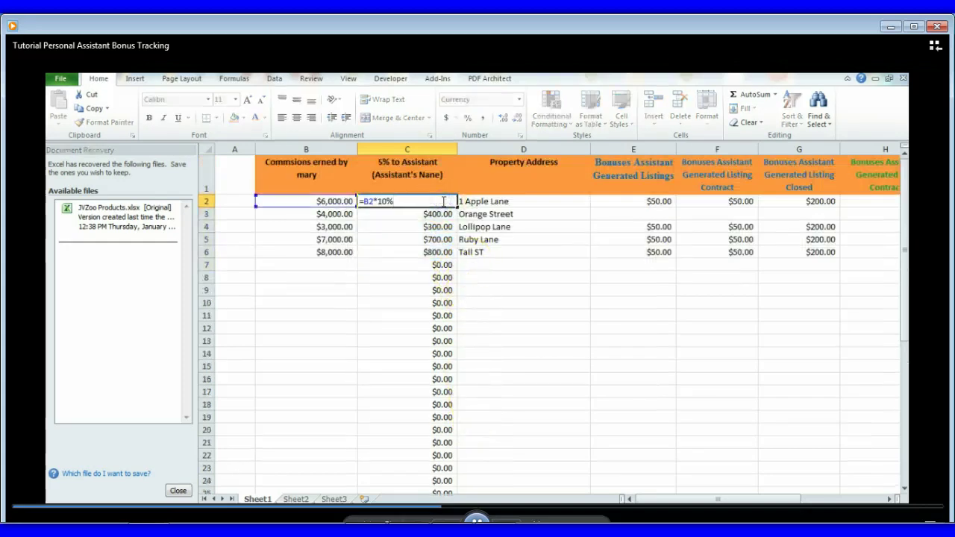
pyautogui.doubleClick(385, 200)
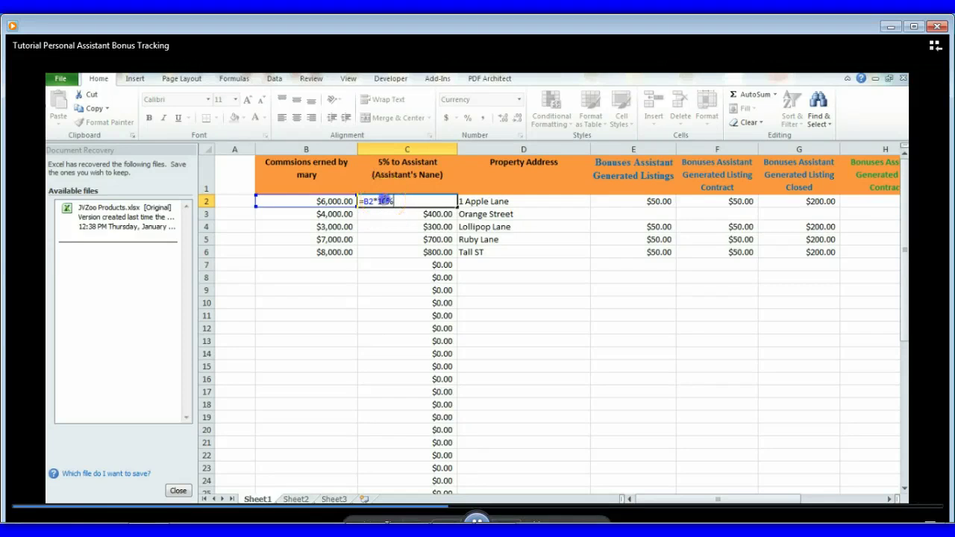
pyautogui.click(414, 201)
pyautogui.press('Left')
pyautogui.press('BackSpace')
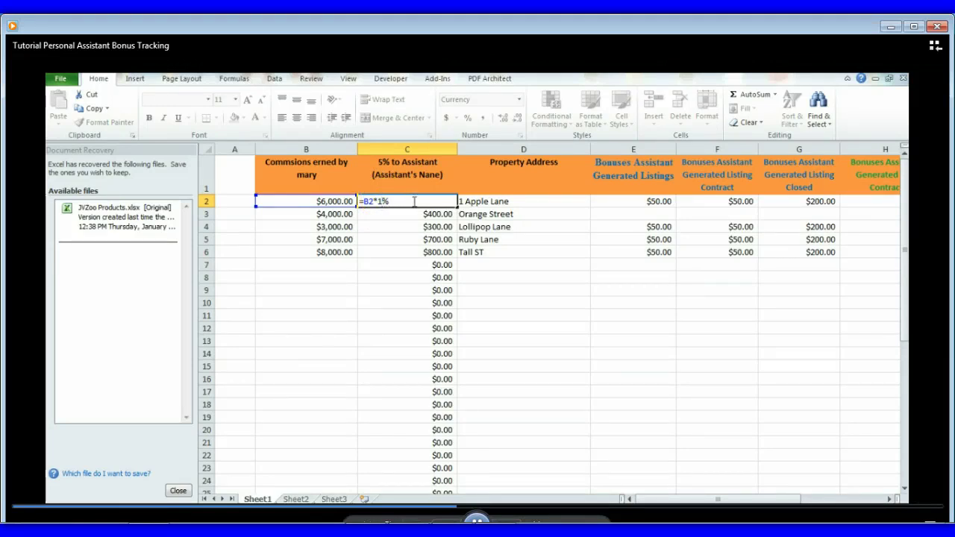
pyautogui.press('BackSpace')
pyautogui.write('5')
pyautogui.click(529, 301)
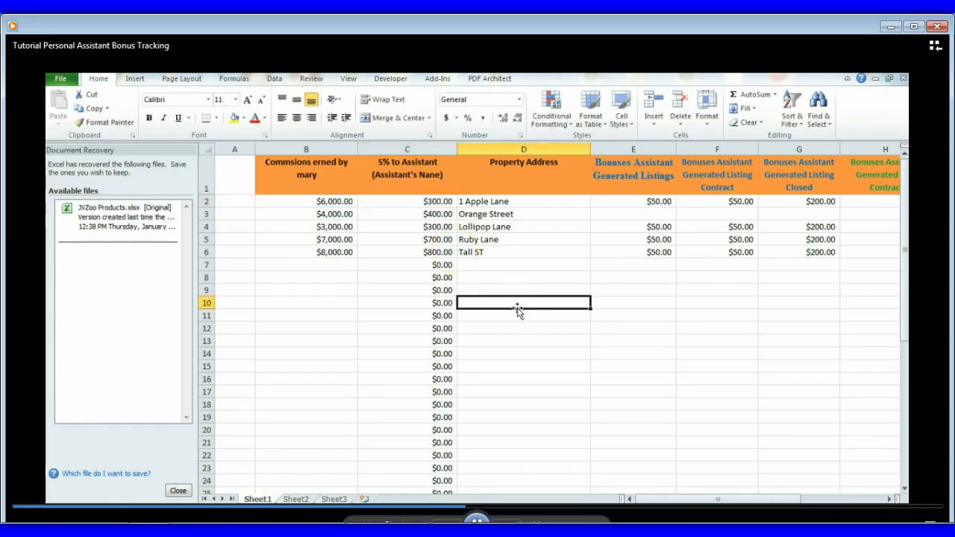
# Step: Fill the 5% formula from C2 down through C18
pyautogui.click(450, 200)
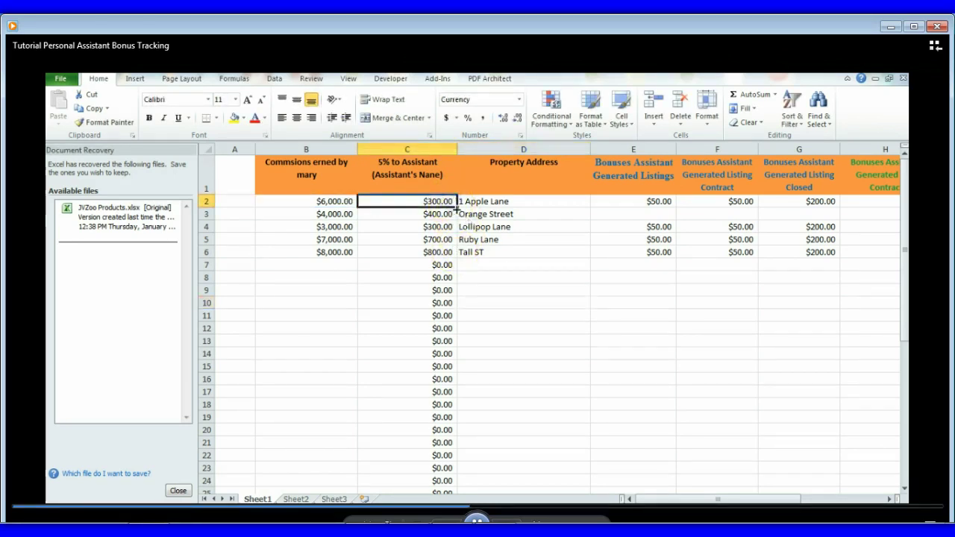
pyautogui.moveTo(457, 205); pyautogui.dragTo(469, 403)
pyautogui.click(515, 384)
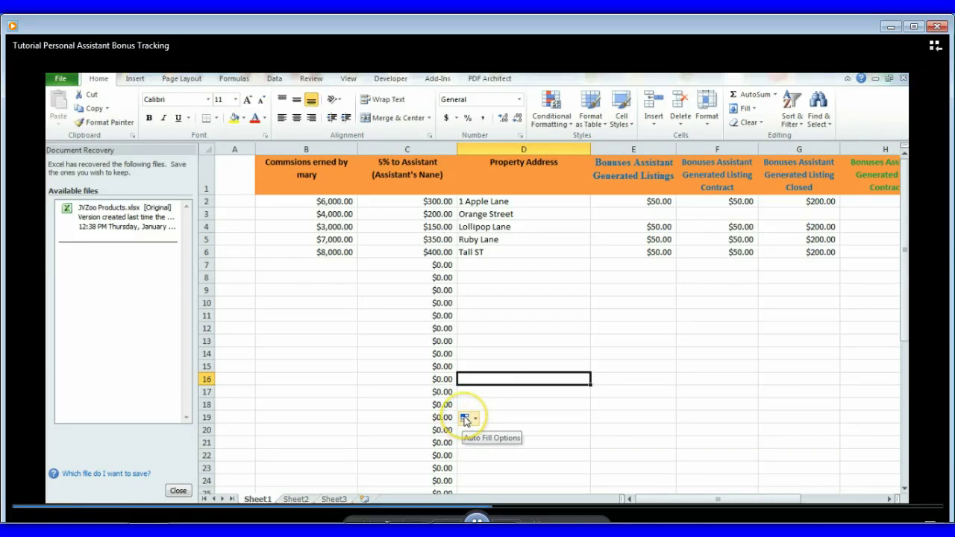
pyautogui.click(465, 419)
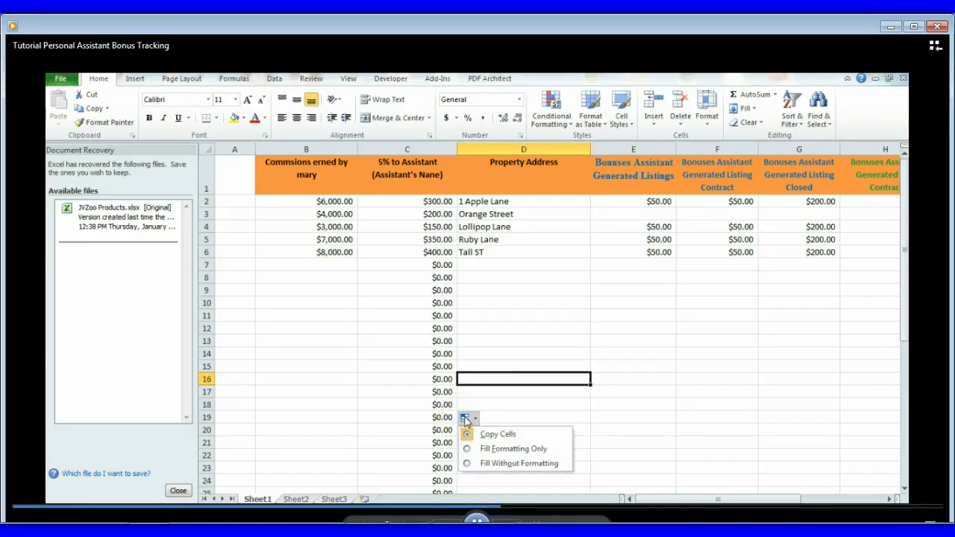
pyautogui.click(648, 469)
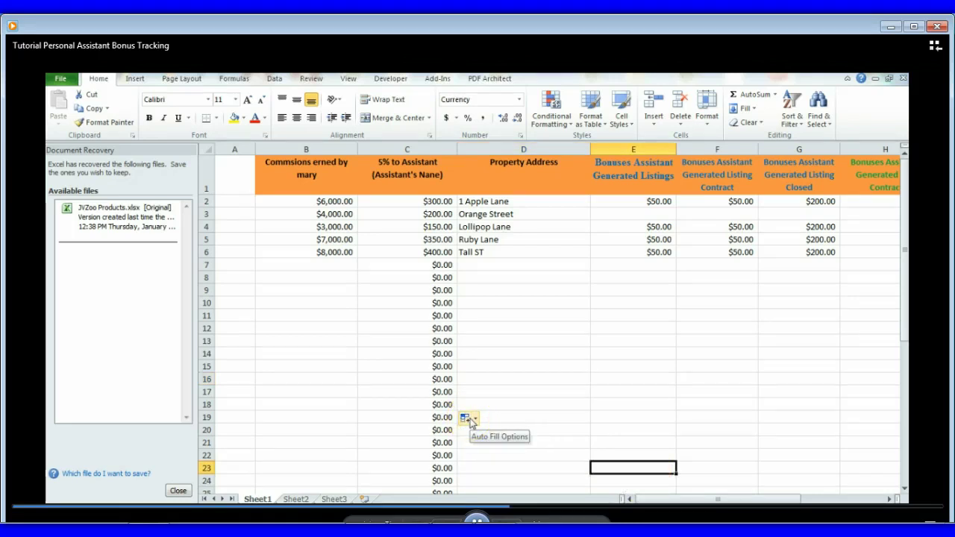
pyautogui.press('Escape')
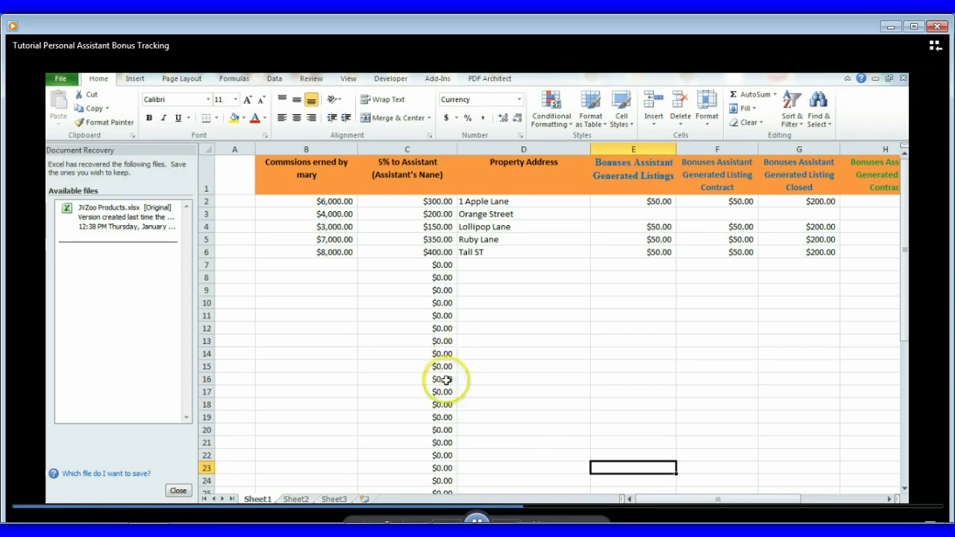
# Step: Enter a commission of 10000 in B7, the first empty row of the commissions column
pyautogui.click(335, 264)
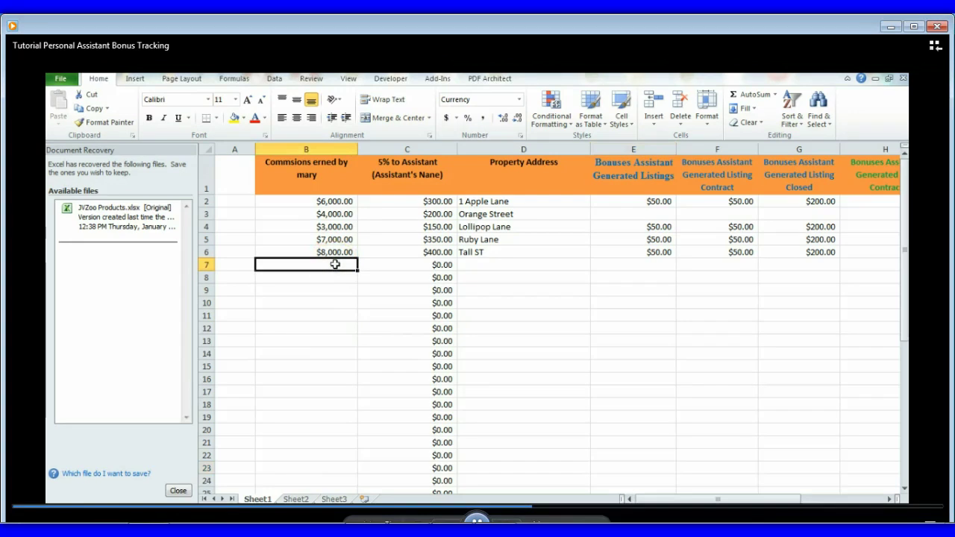
pyautogui.write('10')
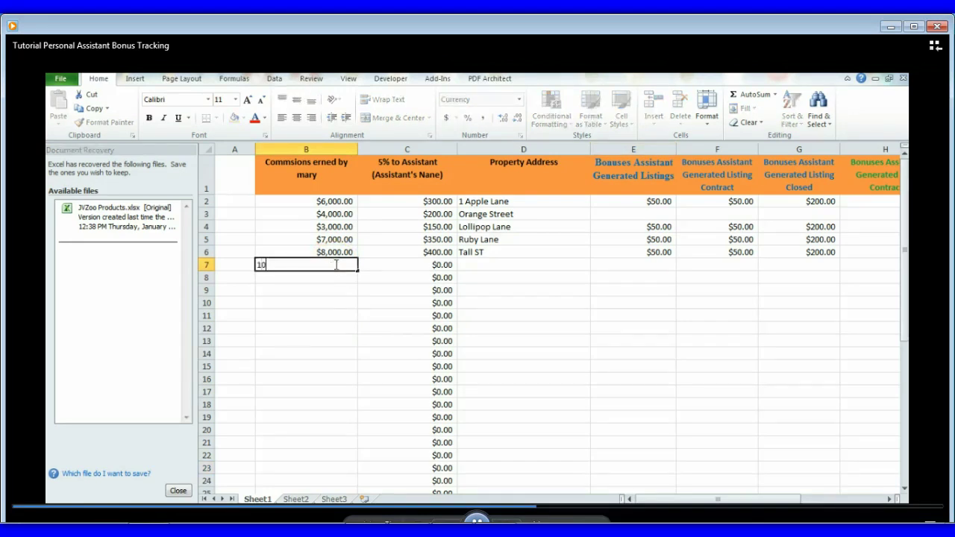
pyautogui.write('000')
pyautogui.click(580, 274)
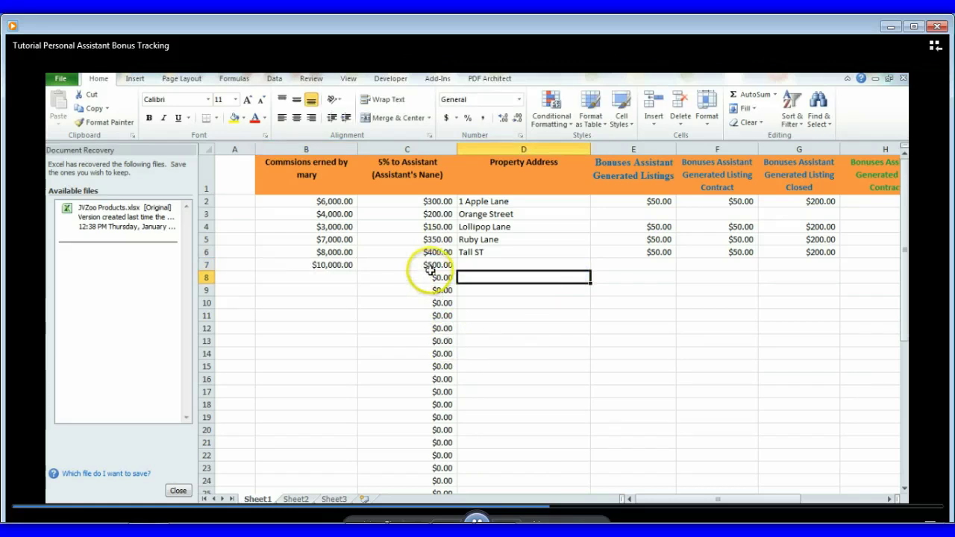
# Step: Enter the property's street address in D7, beside the new $10,000.00 commission
pyautogui.click(504, 264)
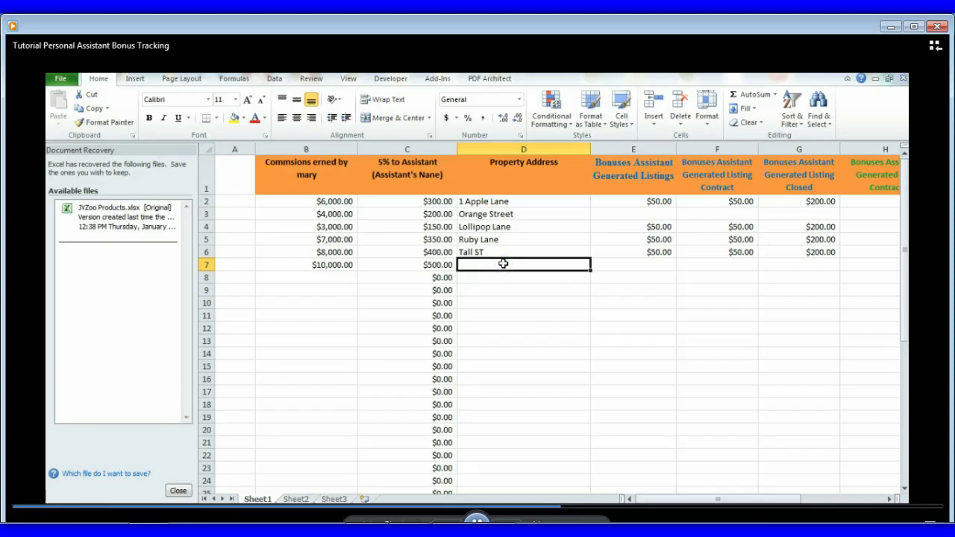
pyautogui.write('Rose')
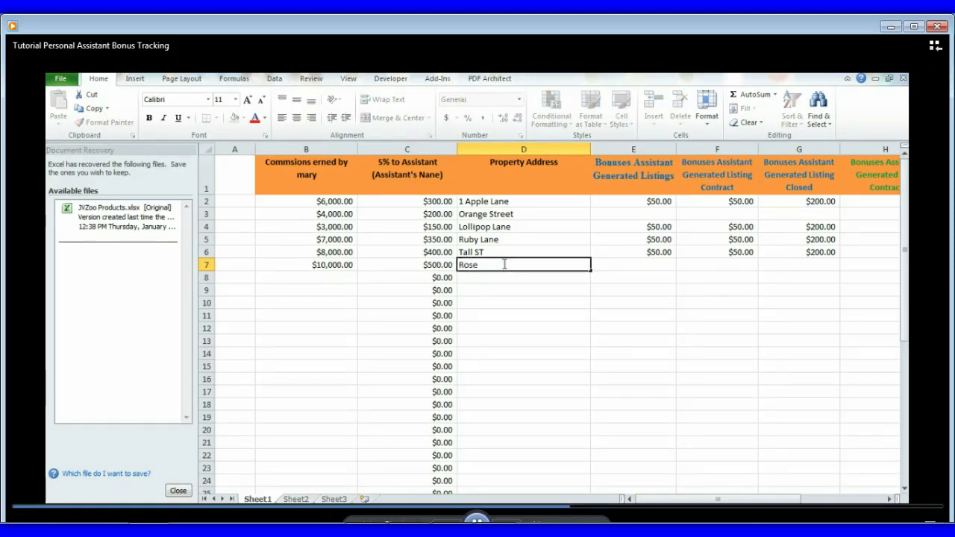
pyautogui.write(' Lane')
# Step: Enter the assistant-generated listing bonuses in row 7: 50 in E7, 50 for the contract in F7 and 200 for the closing in G7
pyautogui.click(651, 265)
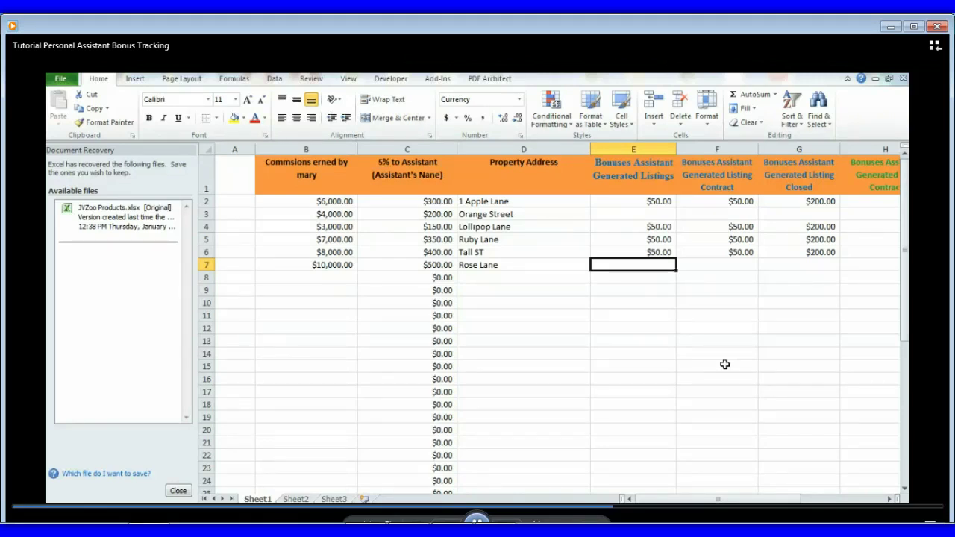
pyautogui.write('50')
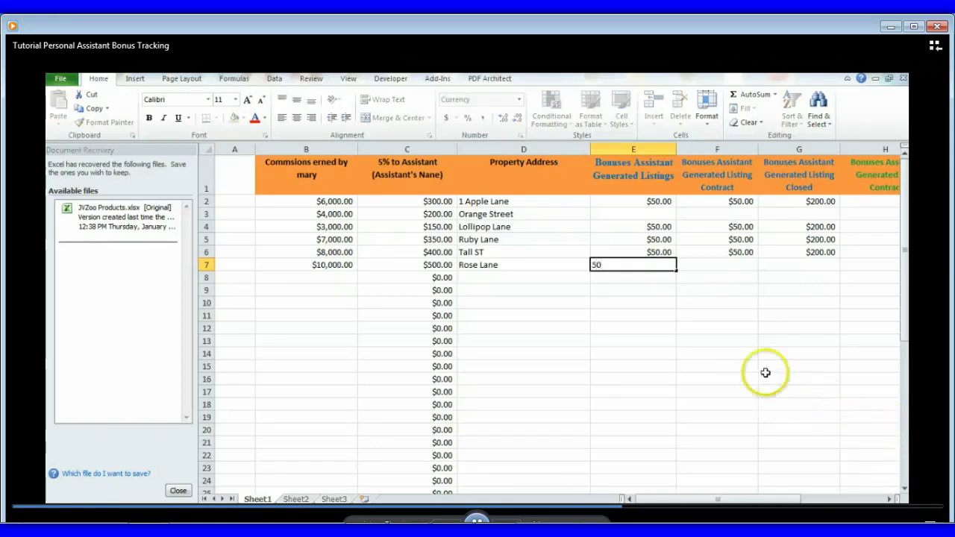
pyautogui.click(737, 266)
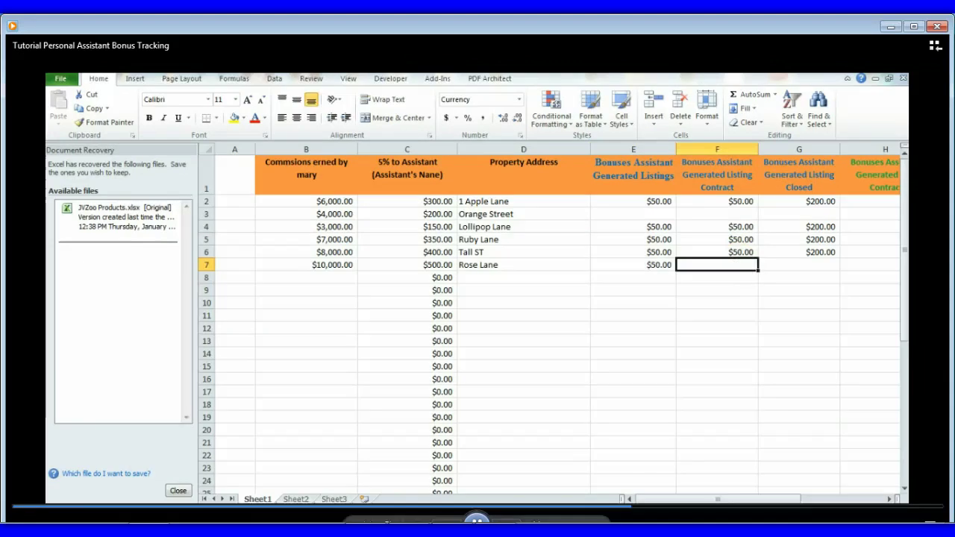
pyautogui.write('50')
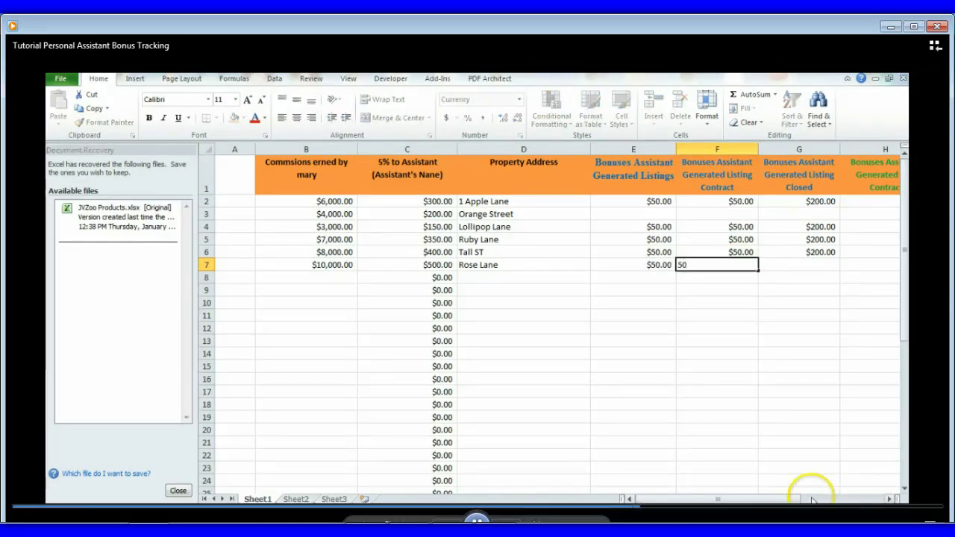
pyautogui.click(804, 403)
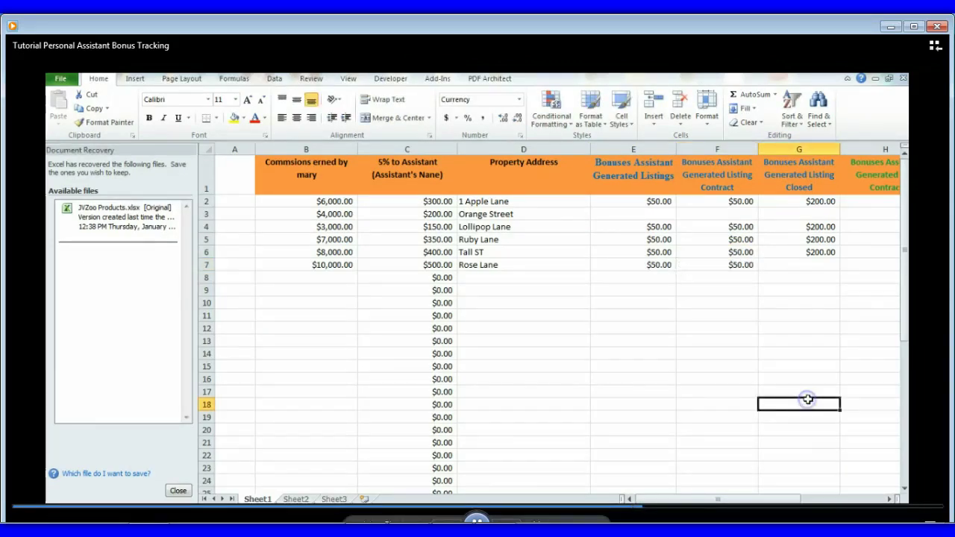
pyautogui.click(825, 265)
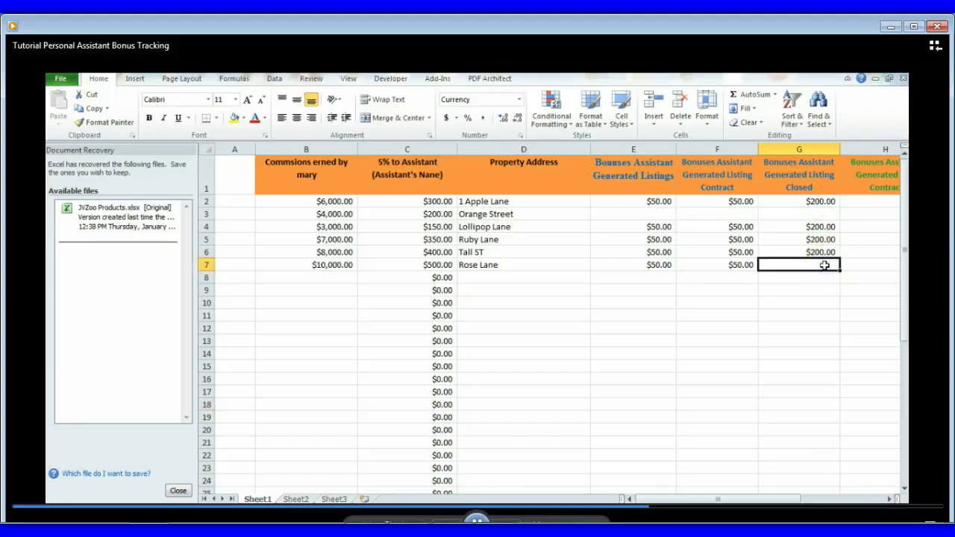
pyautogui.write('200')
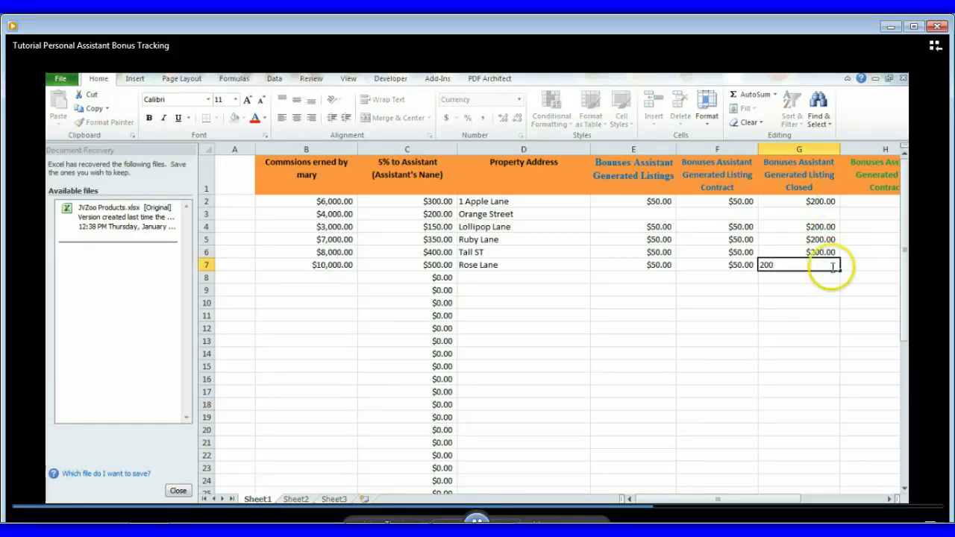
pyautogui.click(865, 277)
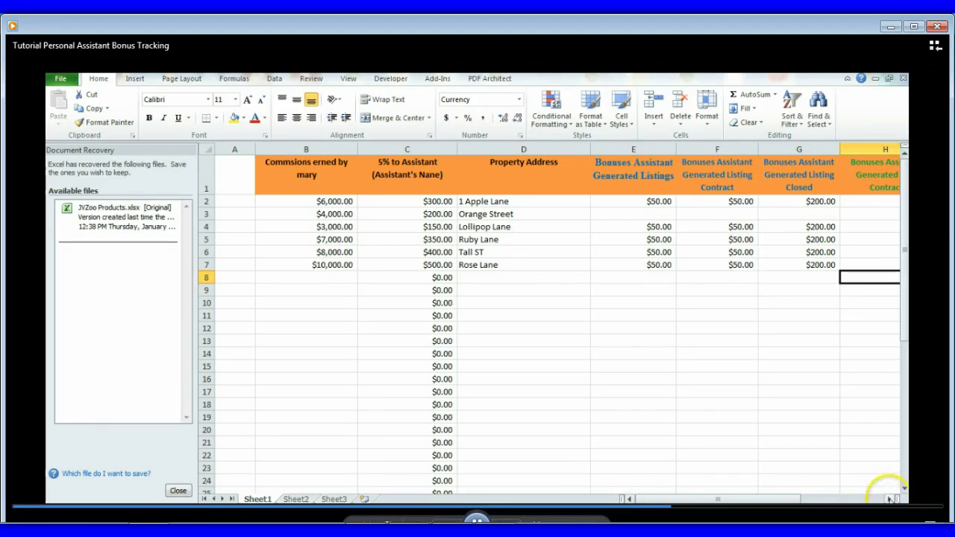
# Step: Enter the assistant-generated sale bonuses in row 7: 50 for the contract in H7 and 200 for the closing in I7
pyautogui.click(889, 498)
pyautogui.click(889, 499)
pyautogui.click(889, 499)
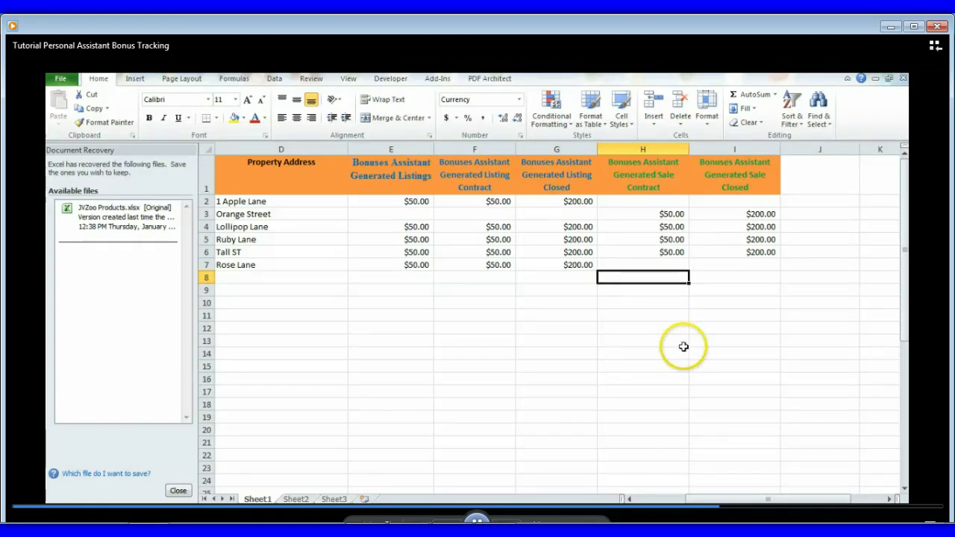
pyautogui.click(671, 264)
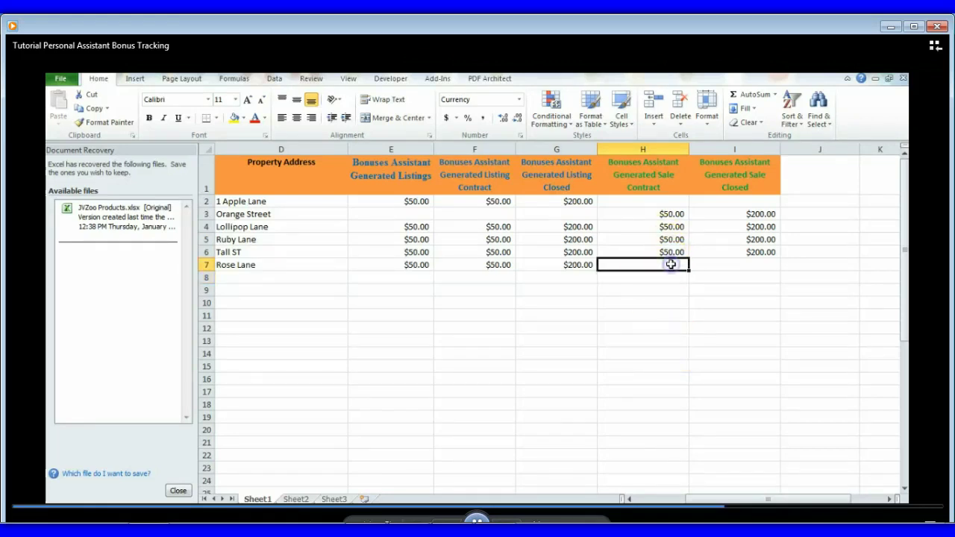
pyautogui.write('50')
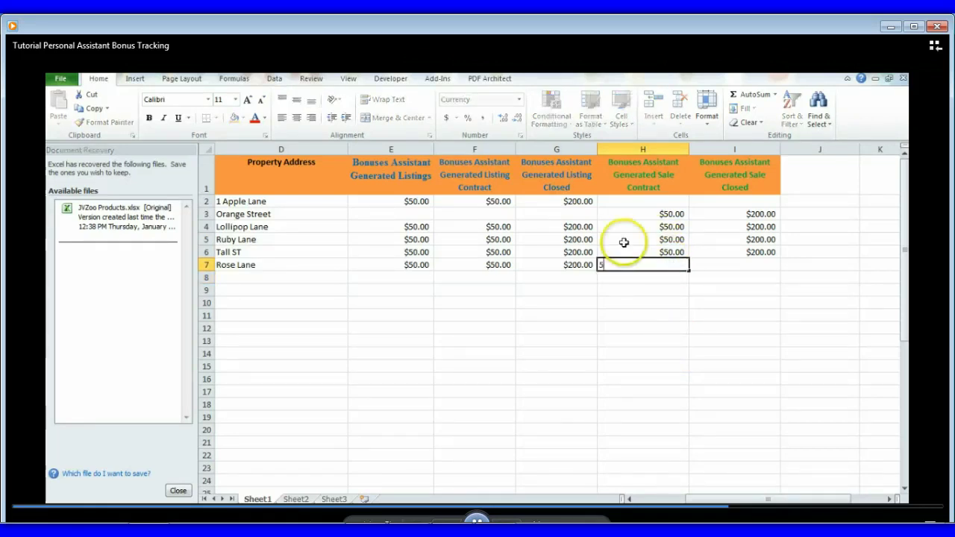
pyautogui.click(762, 266)
pyautogui.click(750, 253)
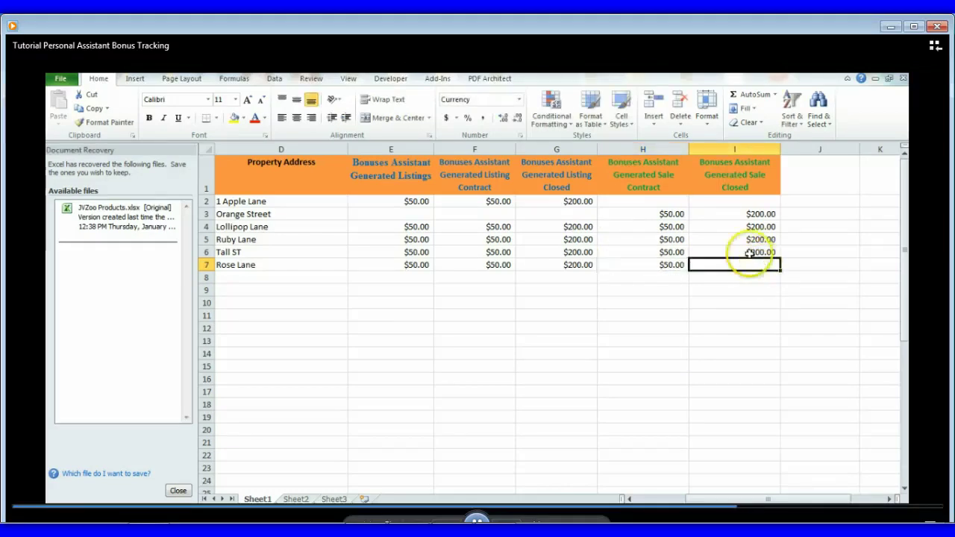
pyautogui.write('2')
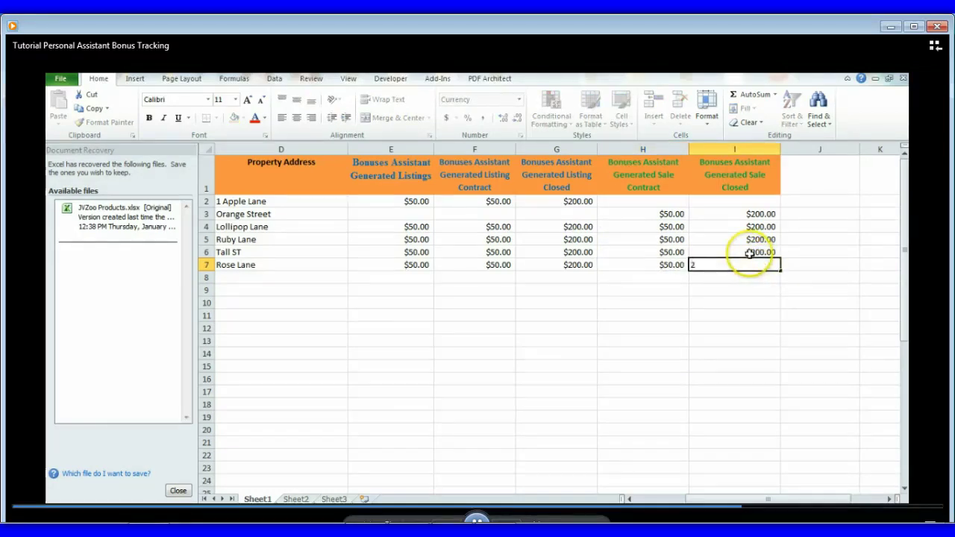
pyautogui.write('00')
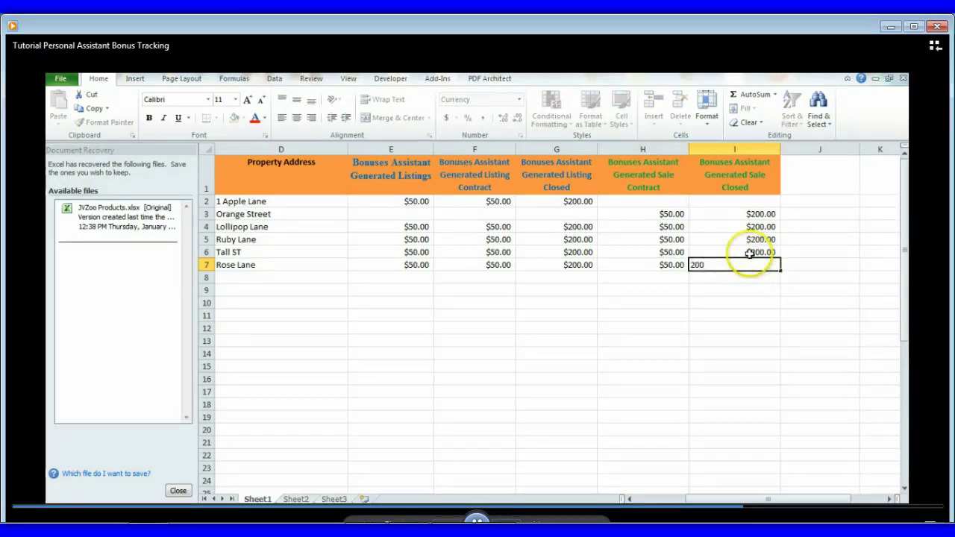
pyautogui.click(787, 350)
# Step: Review the Totals row and the Total Of All Earned Commissions against the entries in the schedule's upper rows
pyautogui.scroll(-3, 640, 352)
pyautogui.scroll(-6, 620, 348)
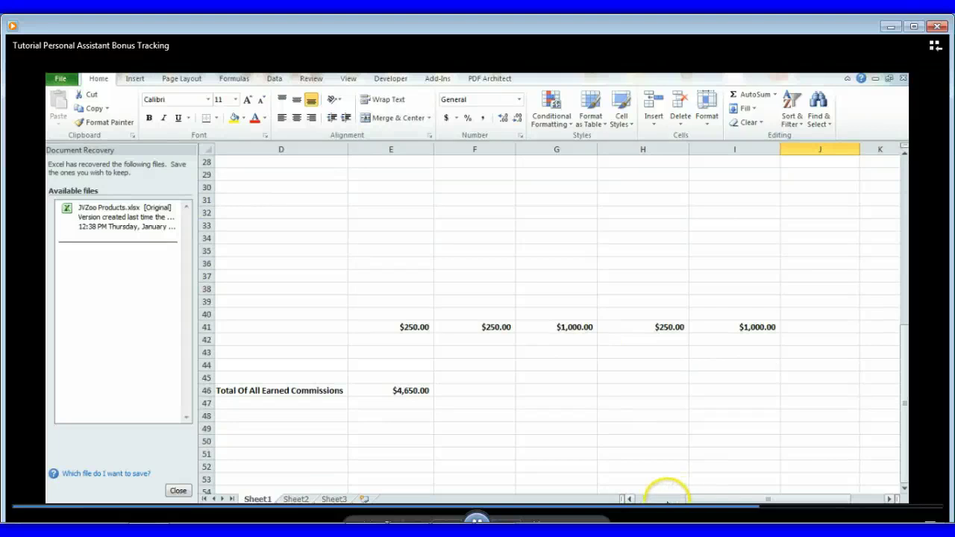
pyautogui.click(629, 499)
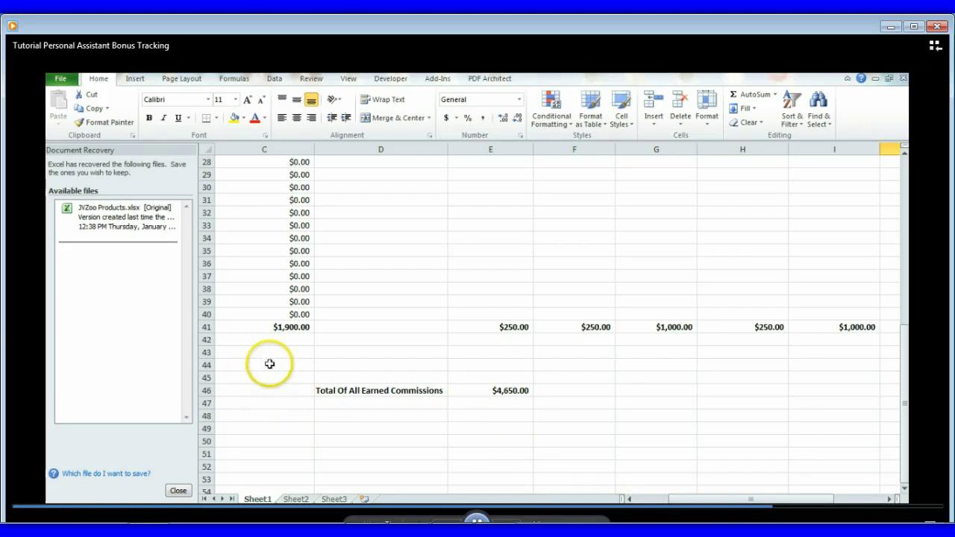
pyautogui.scroll(7, 275, 377)
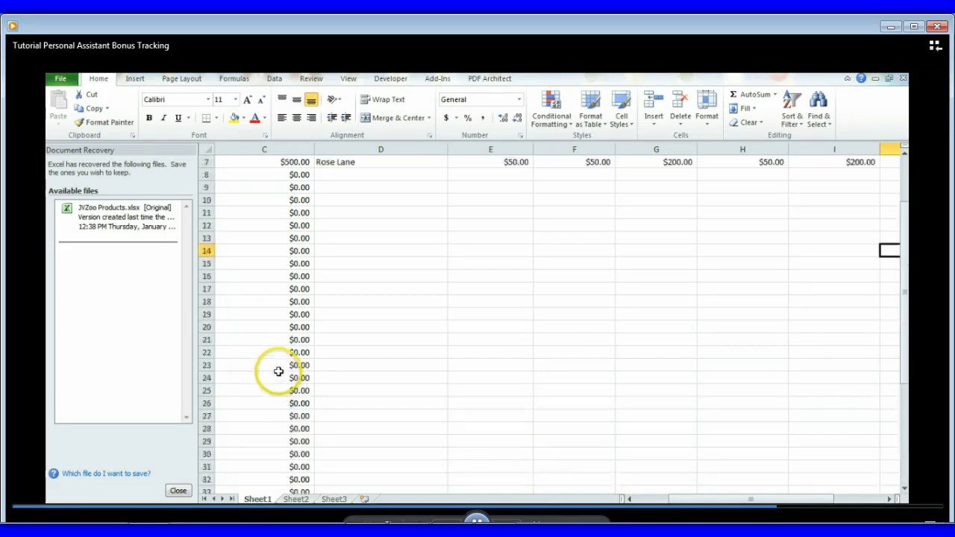
pyautogui.scroll(2, 278, 371)
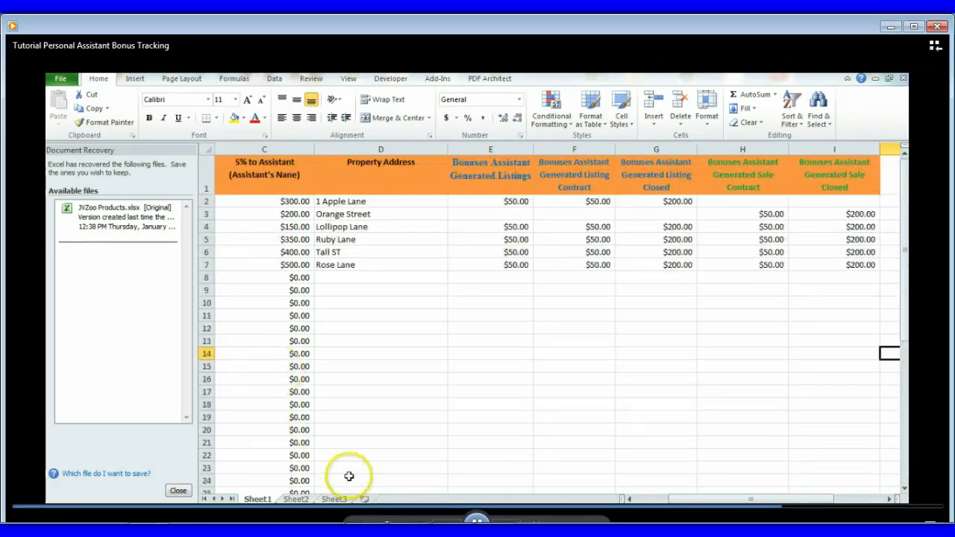
pyautogui.scroll(-2, 349, 477)
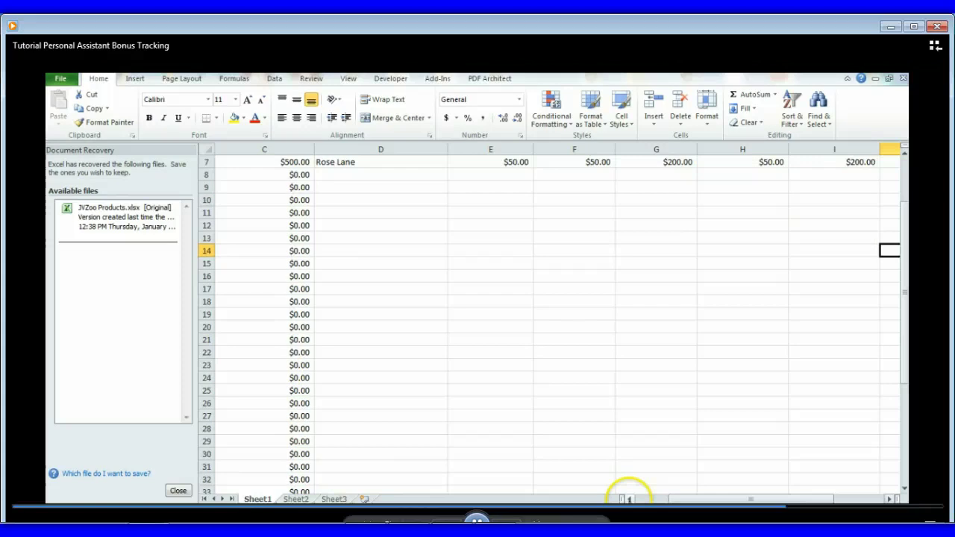
pyautogui.click(628, 498)
pyautogui.click(628, 499)
pyautogui.scroll(-7, 457, 367)
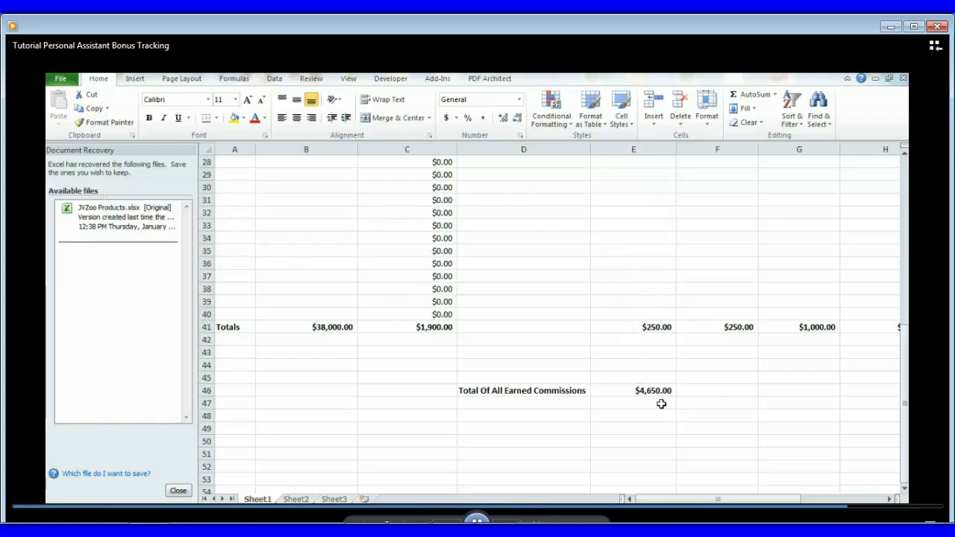
pyautogui.scroll(9, 660, 403)
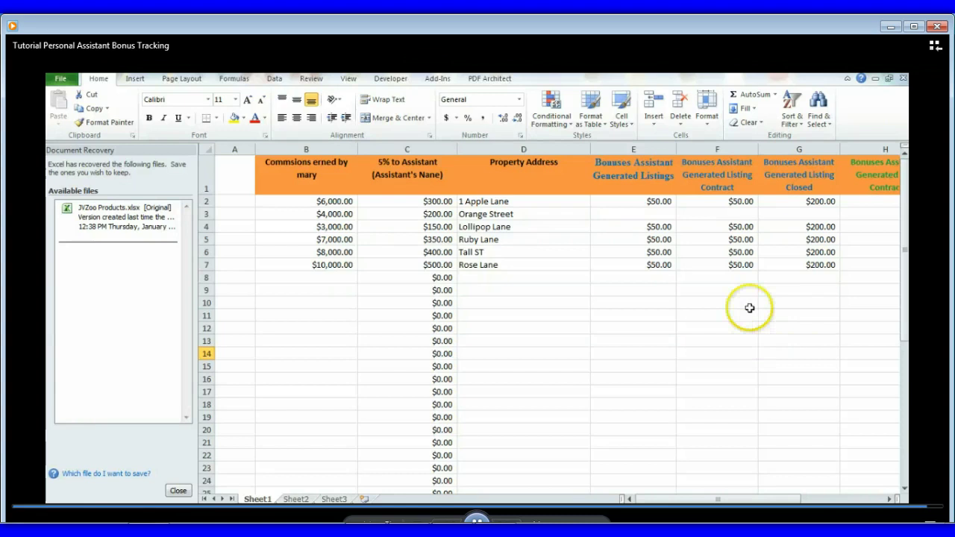
pyautogui.scroll(-5, 687, 358)
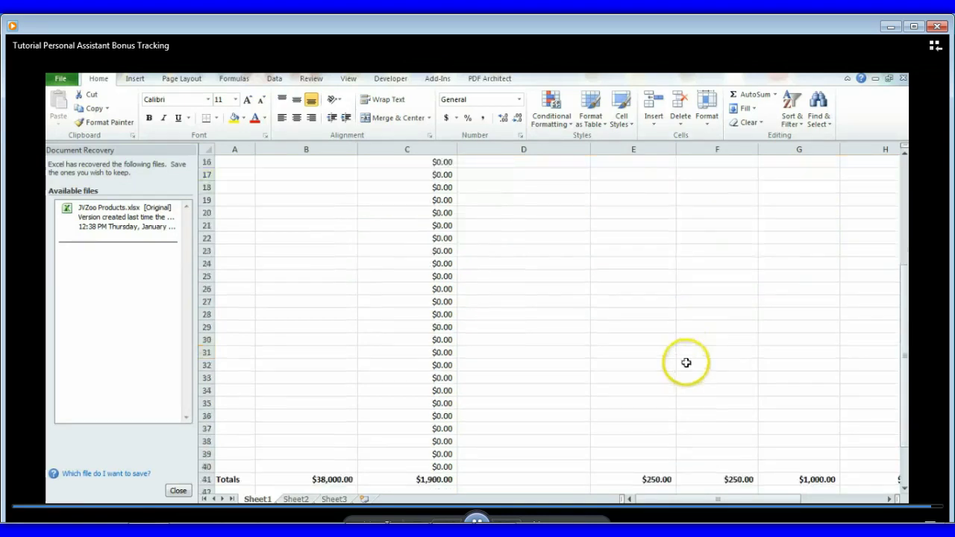